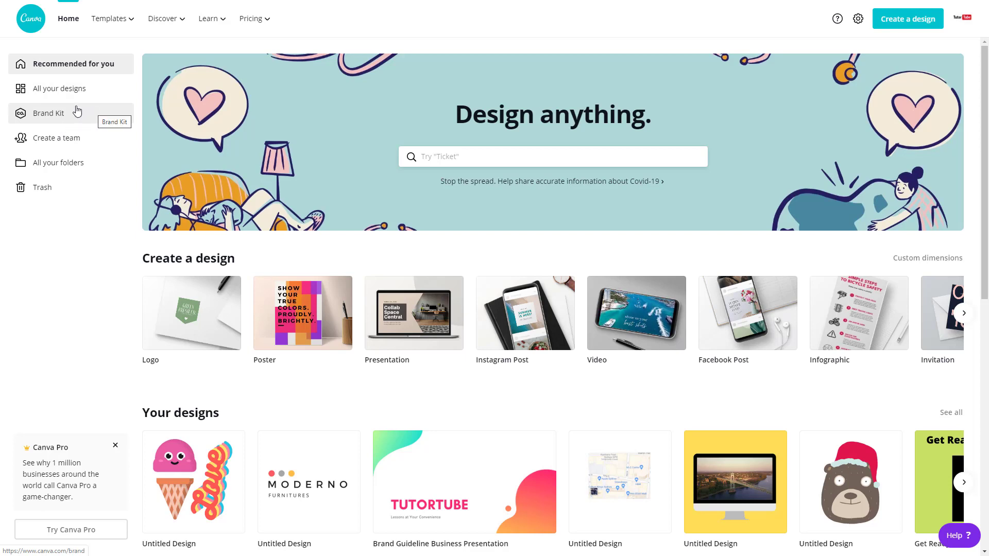
In the Brand Kit, rename the Untitled palette to TutorTube.
left_click(75, 112)
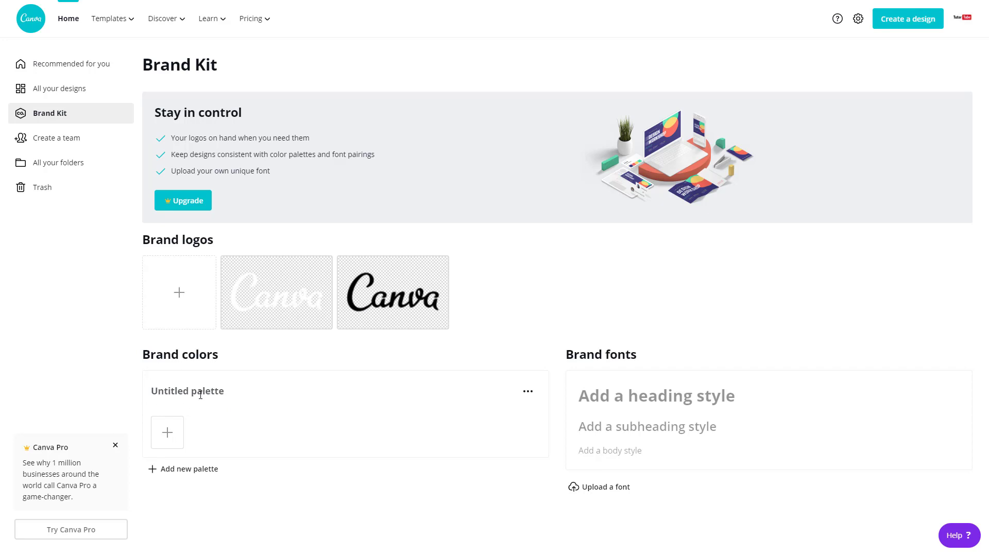
left_click(164, 391)
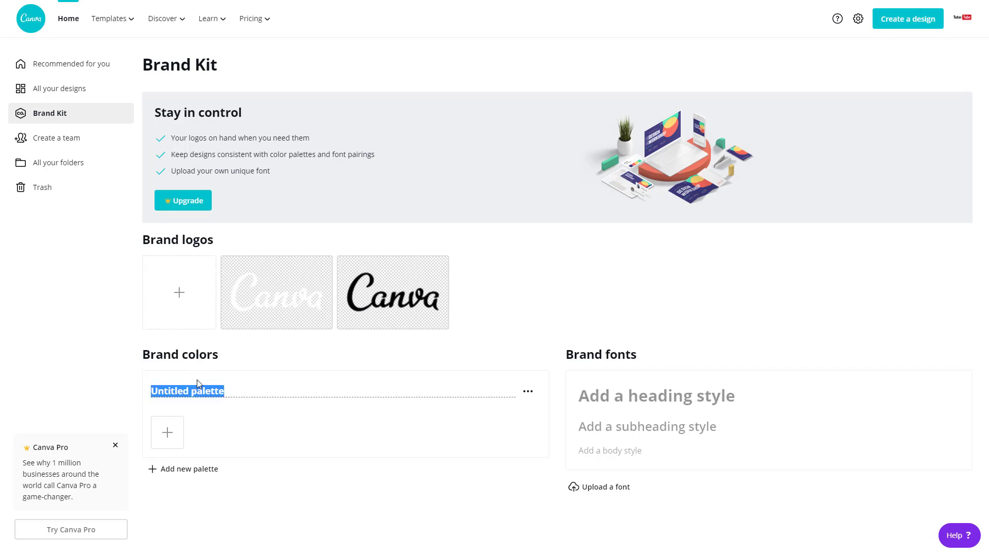
type("TutorTube")
left_click(256, 434)
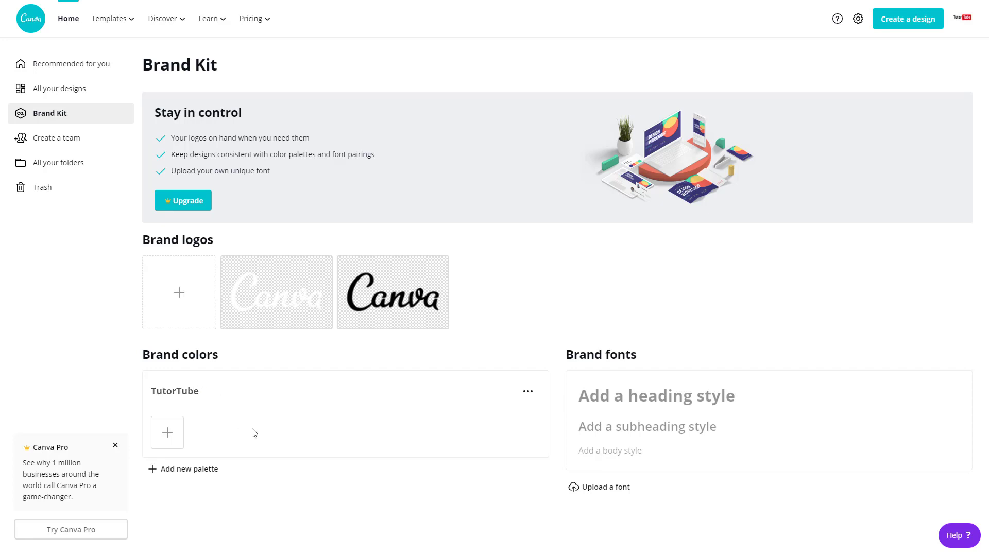
Add red #ff0000, white #ffffff and black #000000 swatches to the TutorTube palette.
left_click(168, 434)
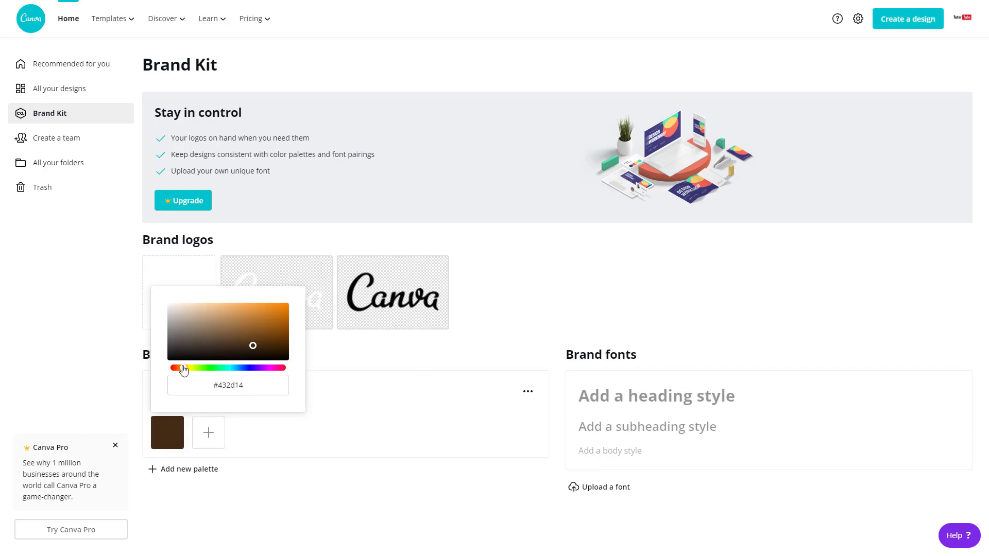
left_click_drag(184, 370, 155, 371)
left_click_drag(261, 344, 296, 299)
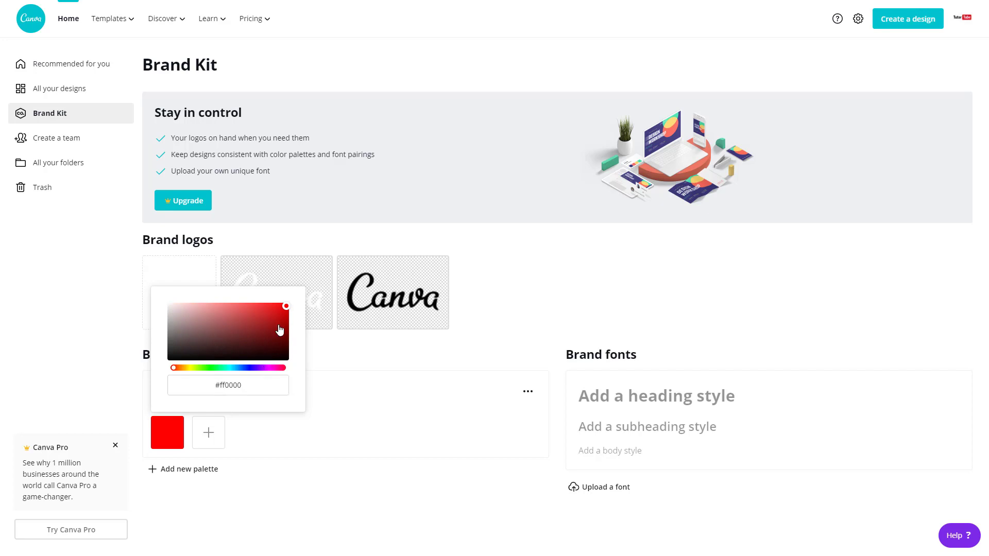
left_click(208, 433)
left_click_drag(240, 340, 205, 283)
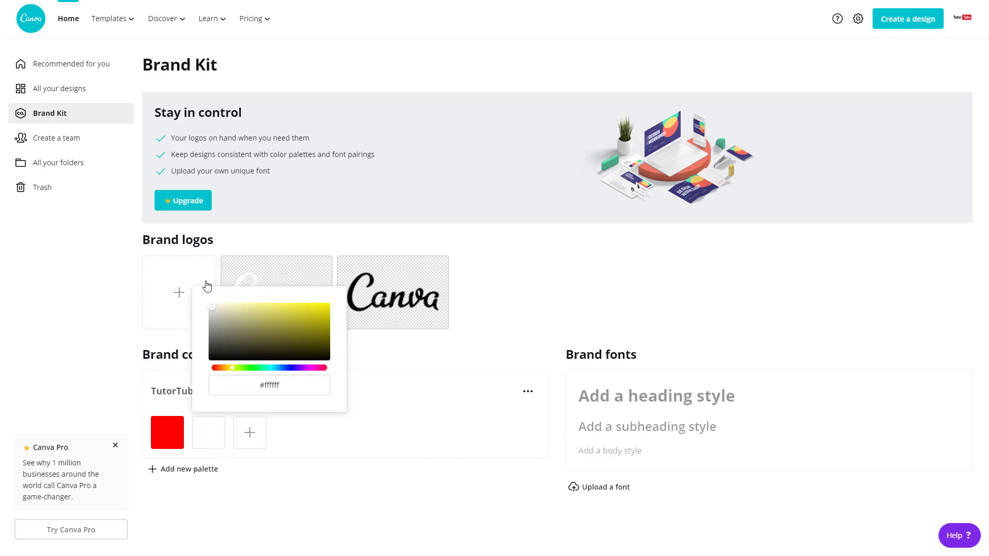
left_click(258, 442)
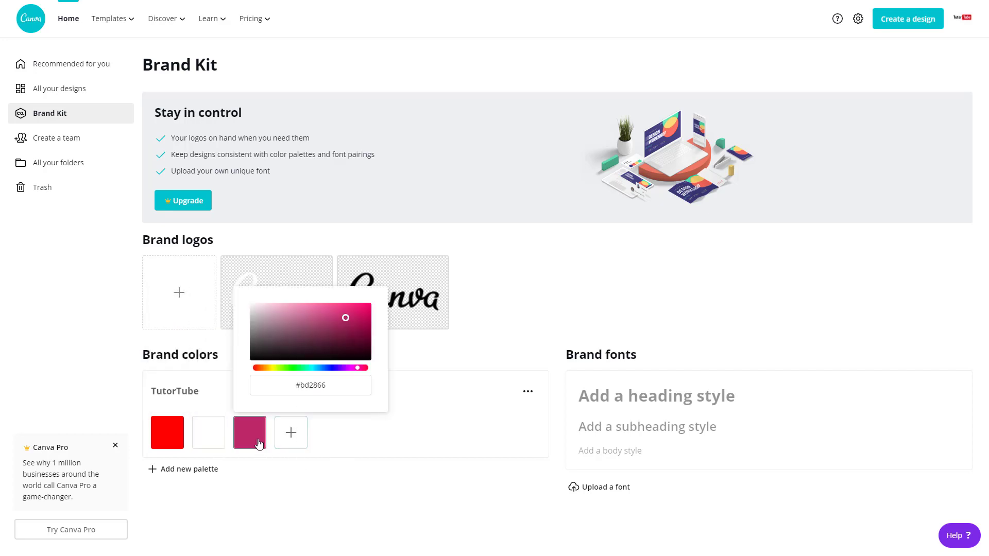
left_click_drag(283, 324, 219, 390)
left_click(305, 480)
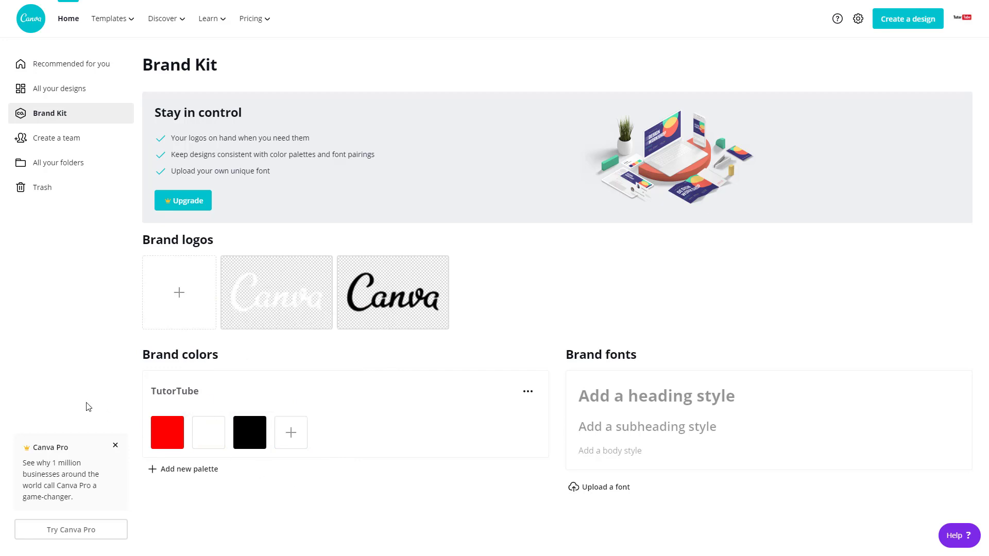
left_click(293, 438)
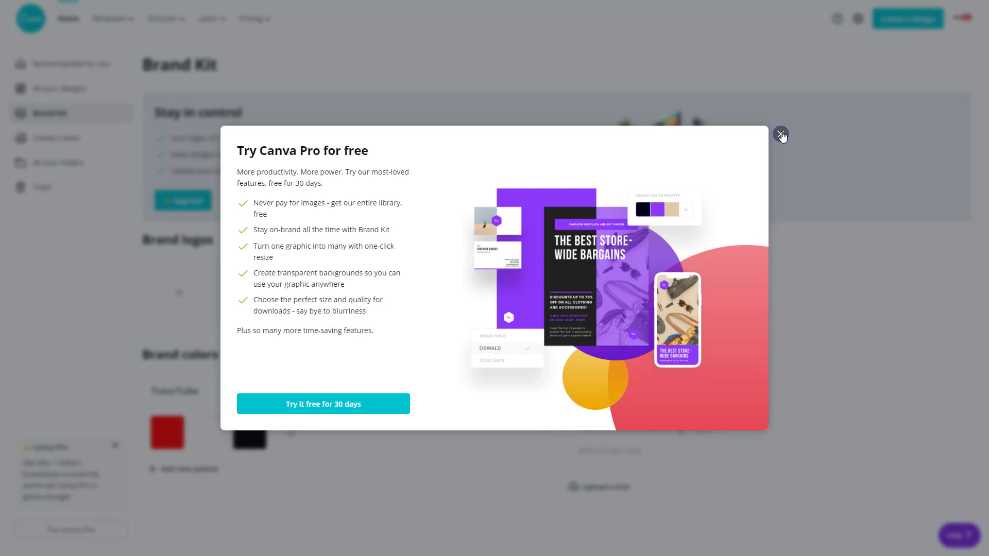
left_click(781, 133)
left_click(292, 435)
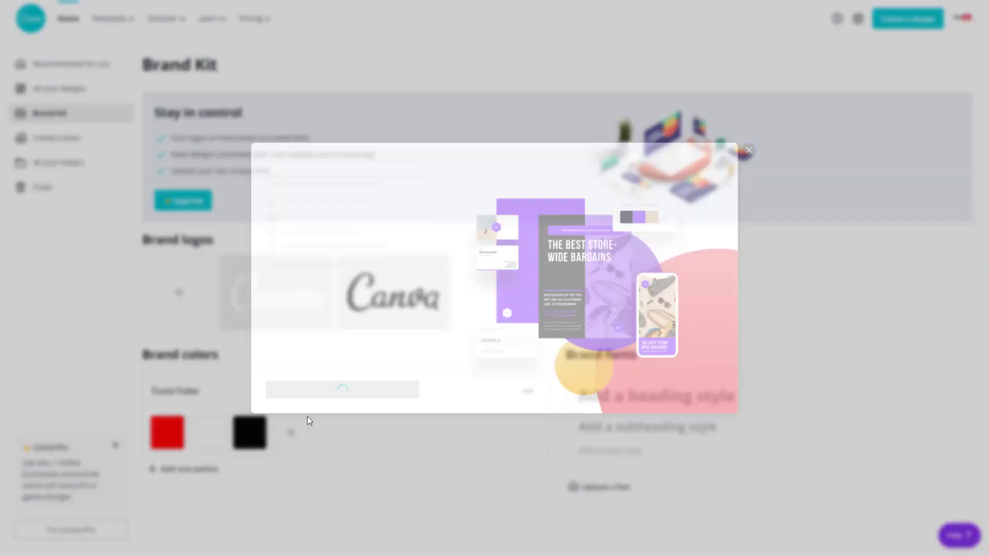
left_click(780, 134)
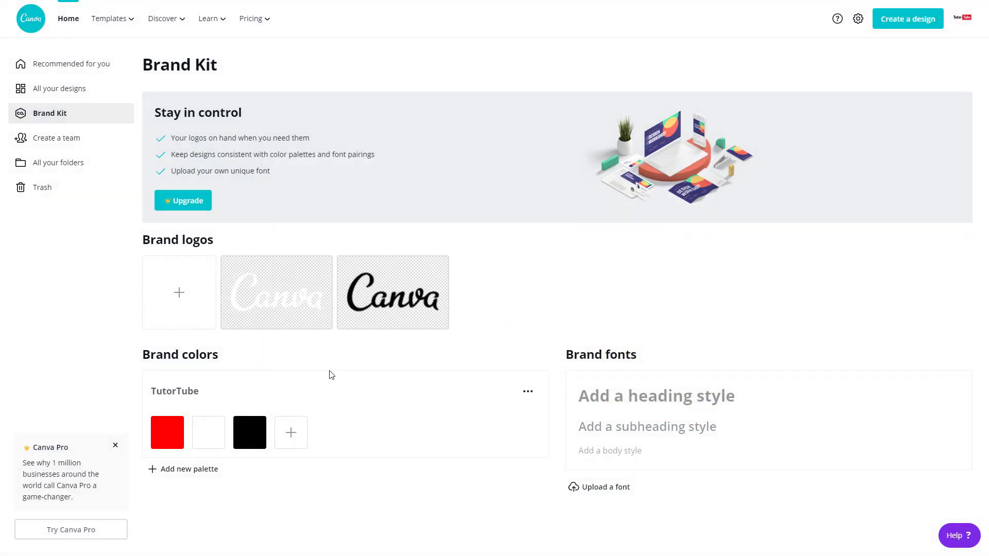
left_click(174, 476)
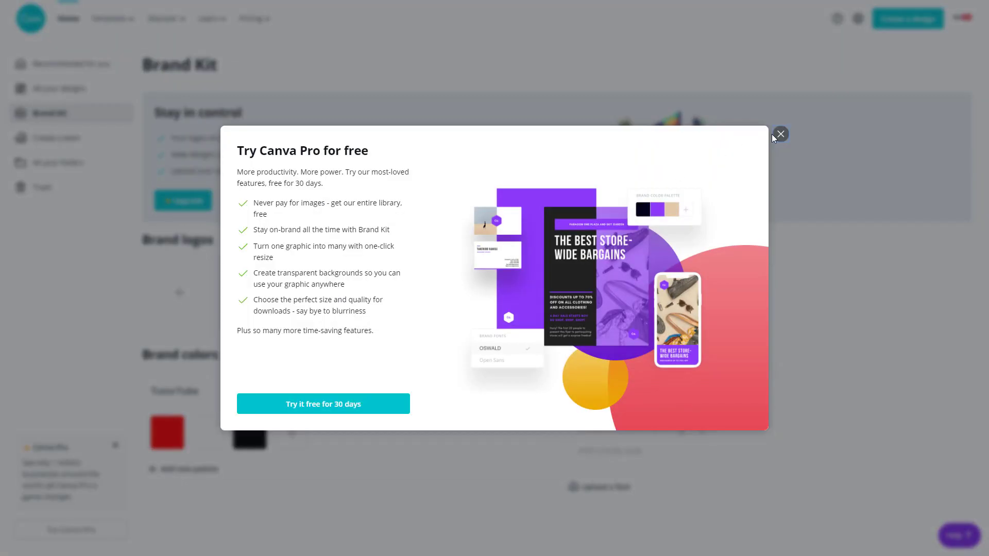
left_click(773, 134)
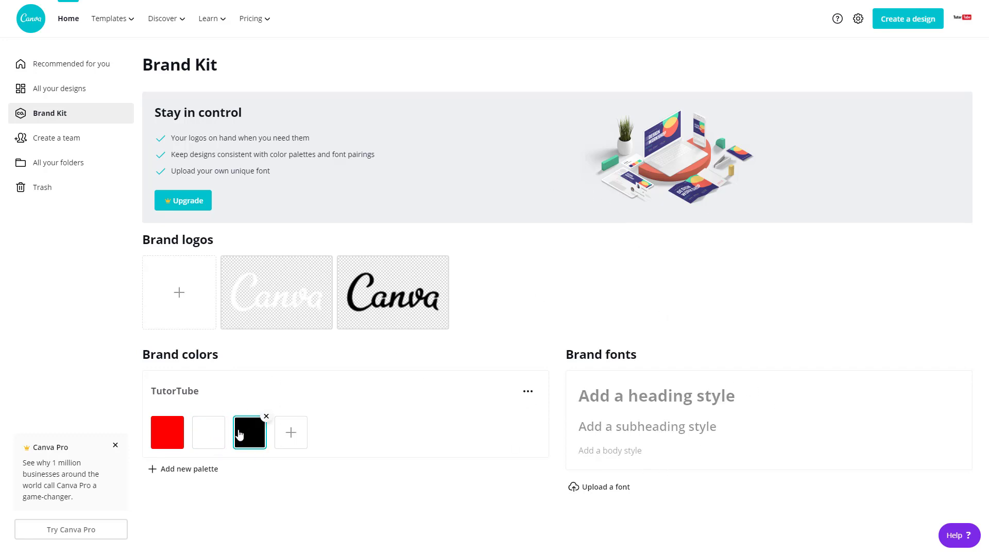
Start a custom-size design and switch its dimension units to inches.
left_click(903, 19)
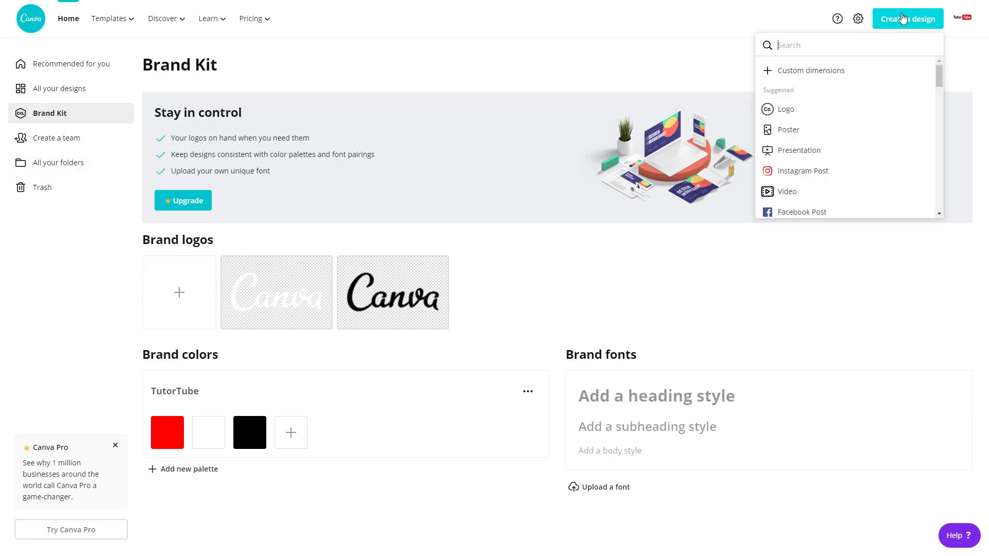
left_click(794, 75)
type("4")
left_click(856, 75)
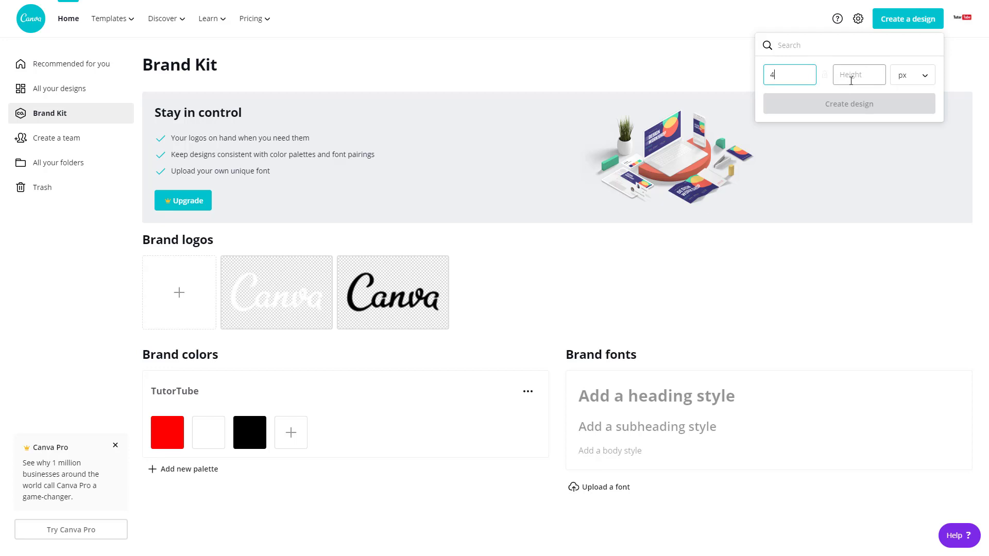
type("4")
left_click(912, 75)
left_click(900, 94)
Set the custom design's width and height both to 4 in.
double_click(864, 75)
type("4")
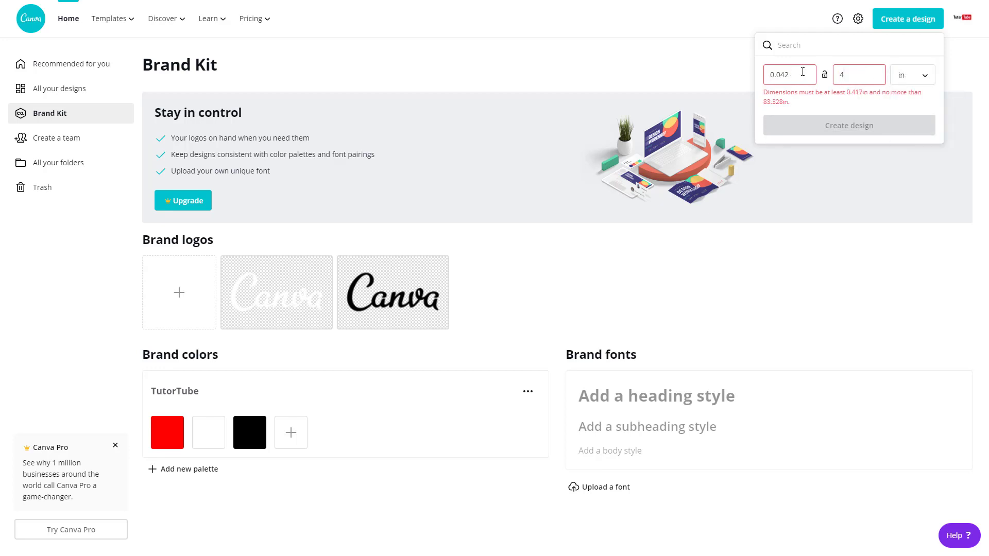
left_click(809, 76)
type("4")
double_click(781, 77)
type("4")
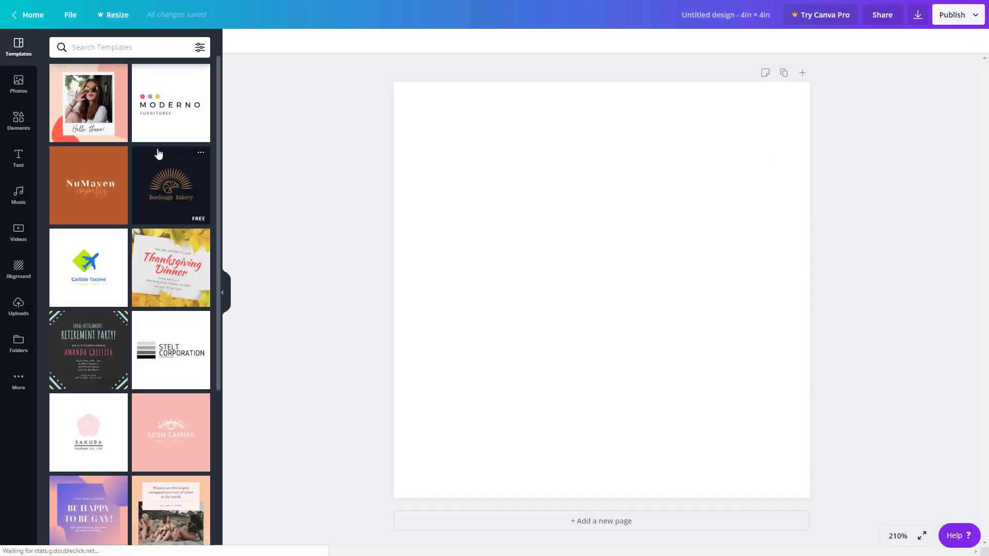
Apply the NuMaven cosmetics template and recolour its background TutorTube red (#ff0000).
left_click(80, 193)
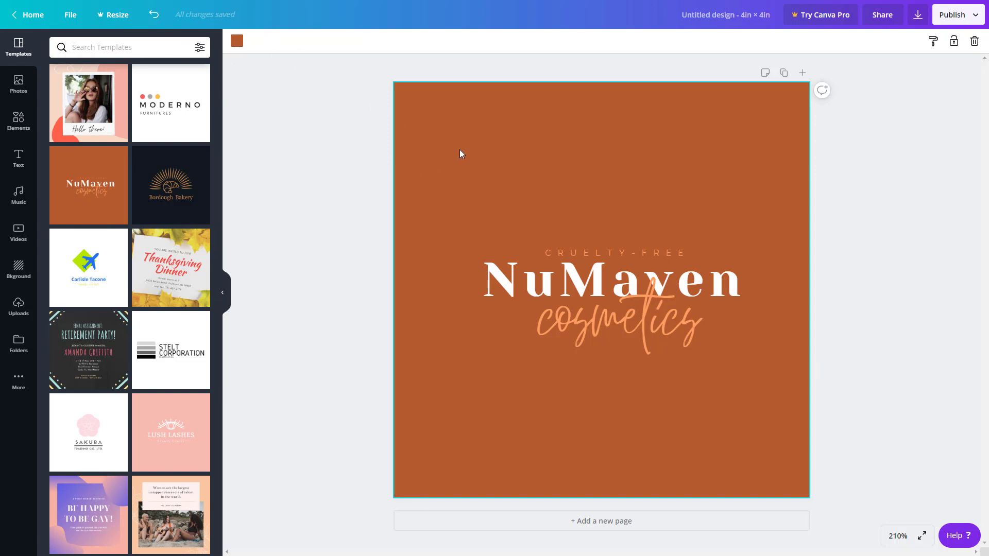
left_click(238, 42)
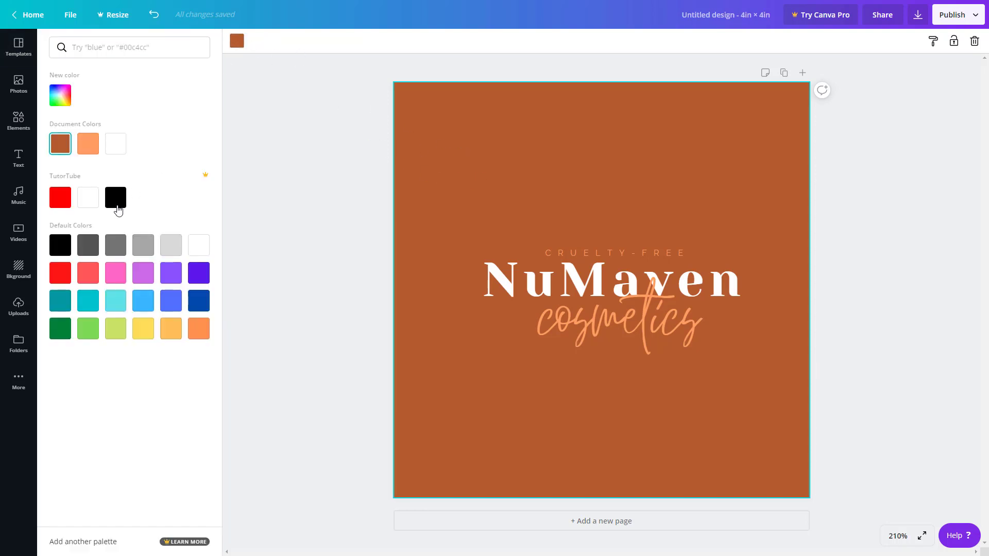
left_click(61, 201)
Make the cosmetics script text TutorTube black.
left_click(642, 323)
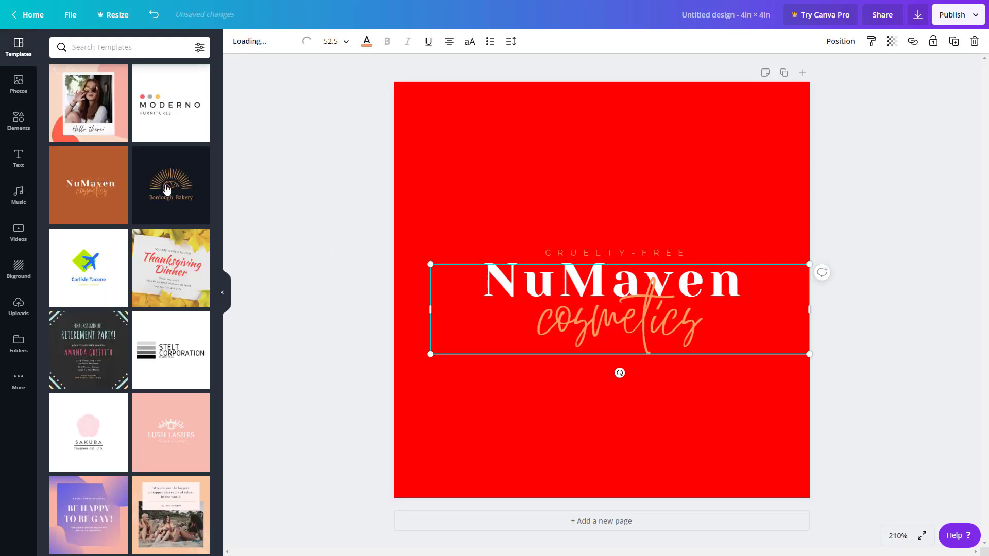
double_click(565, 329)
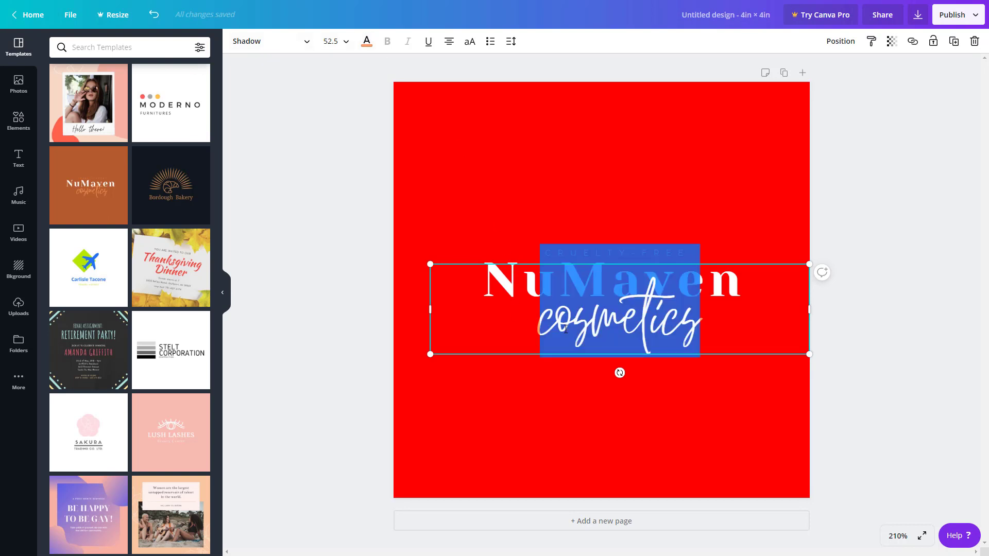
left_click(342, 92)
left_click(583, 290)
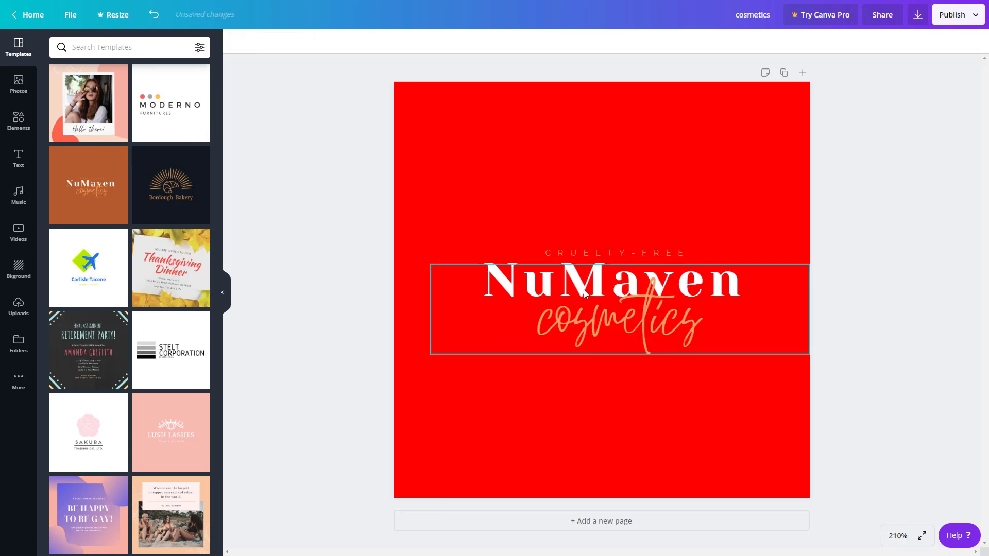
left_click(596, 312)
double_click(595, 312)
left_click(367, 41)
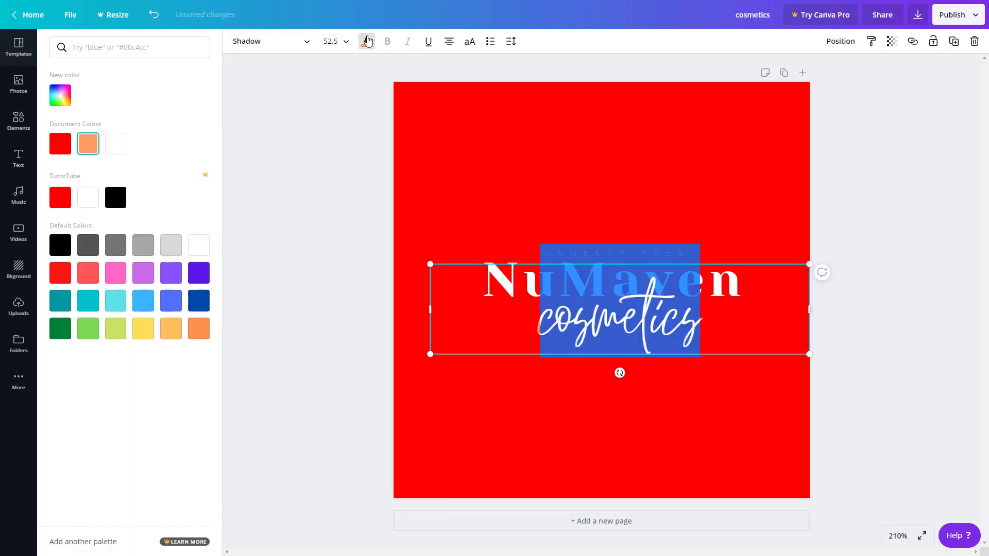
left_click(116, 198)
key("Escape")
left_click(429, 220)
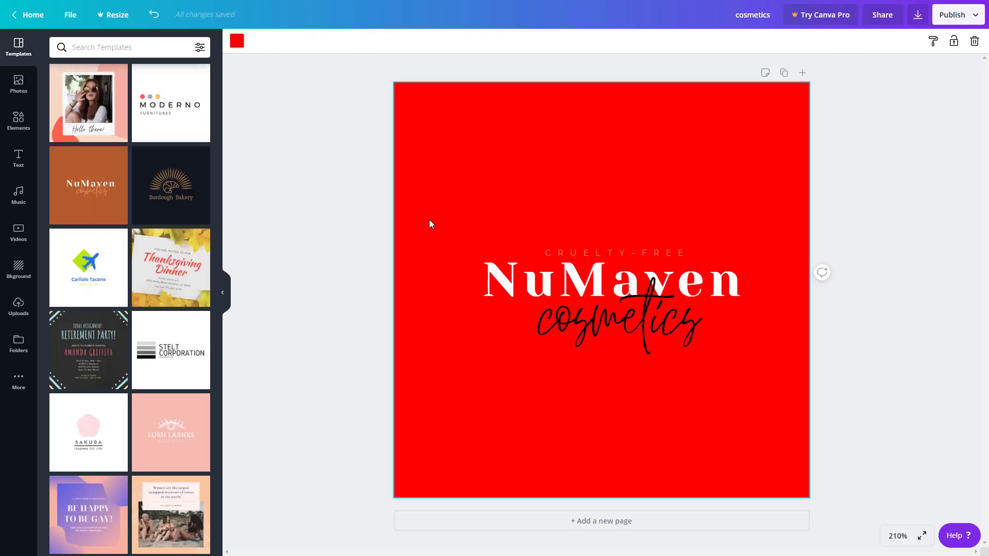
Make the CRUELTY-FREE tagline TutorTube black, then select the red page background.
left_click(577, 251)
double_click(576, 252)
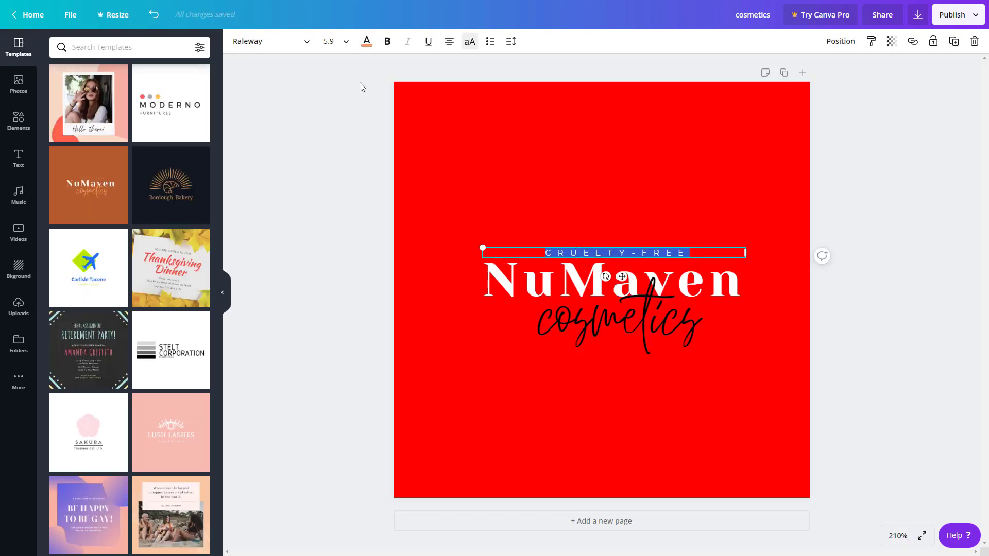
left_click(368, 43)
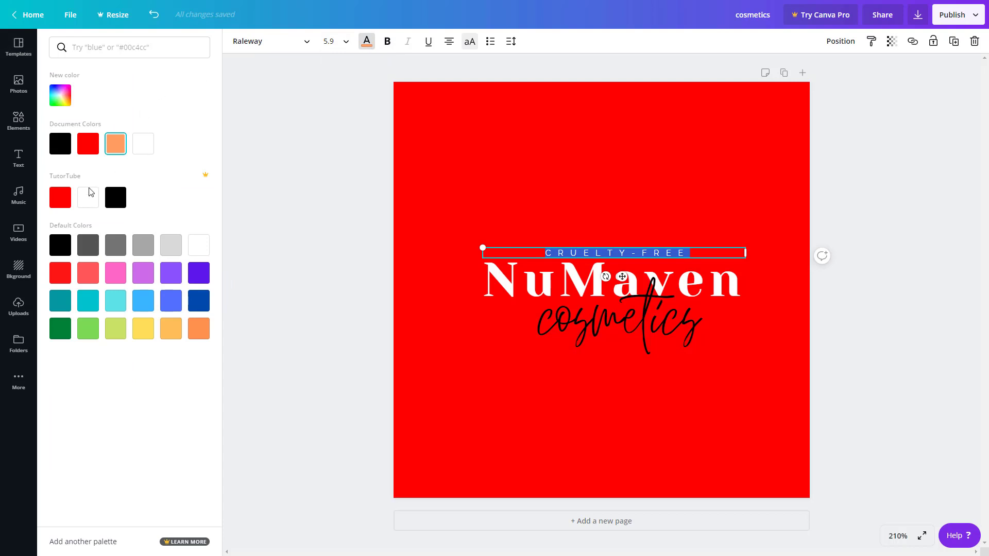
left_click(115, 197)
key("Escape")
left_click(350, 226)
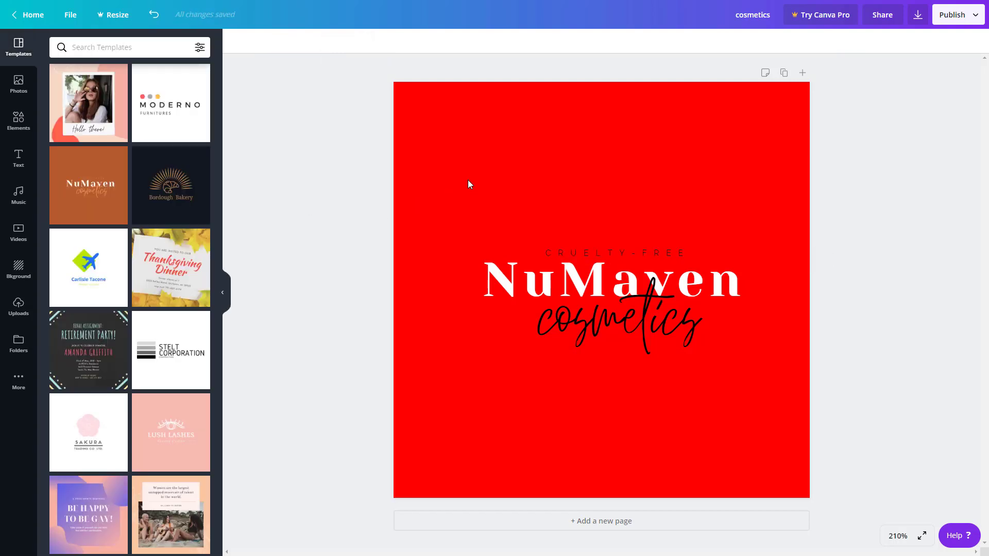
left_click(465, 149)
left_click(237, 41)
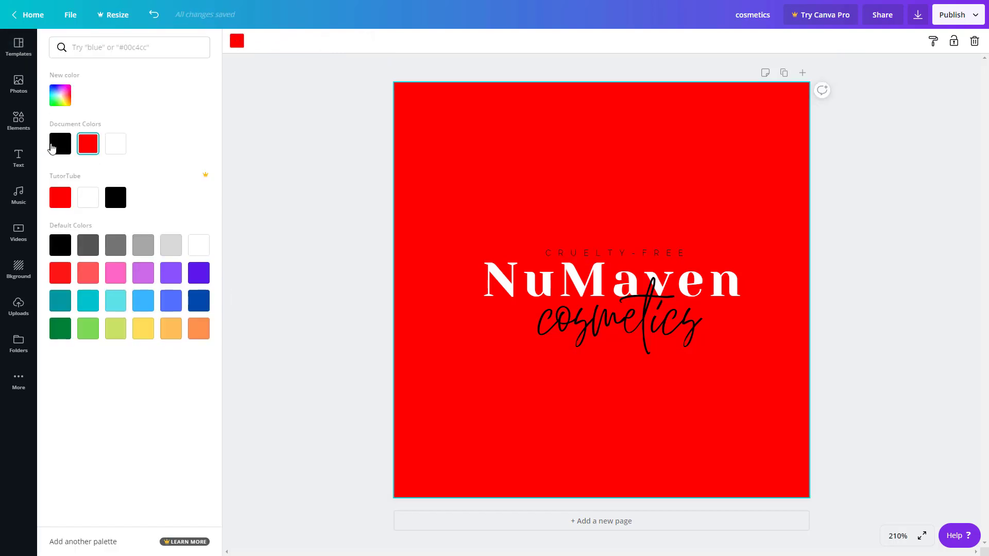
Turn the page background white and move the cosmetics script out of the way.
left_click(88, 194)
double_click(574, 275)
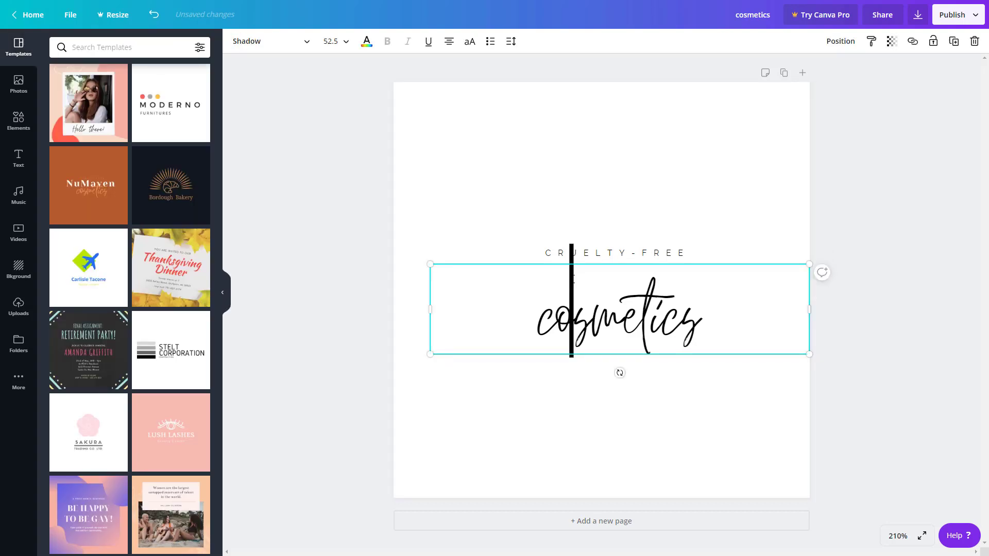
key("ctrl+a")
left_click(417, 223)
left_click_drag(475, 293, 503, 295)
Colour the NuMaven title TutorTube red and drag the cosmetics script back beneath it.
left_click(367, 41)
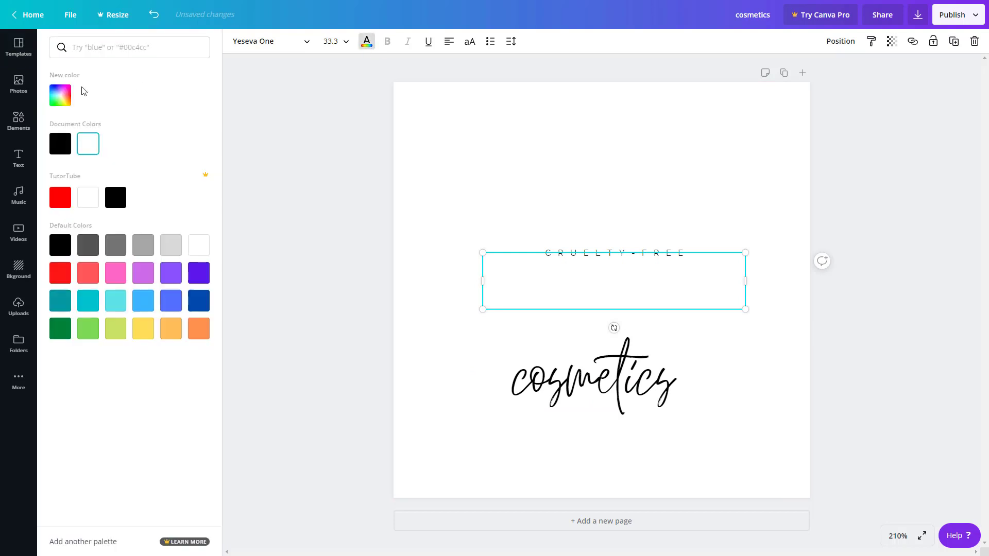
left_click(60, 197)
left_click(618, 382)
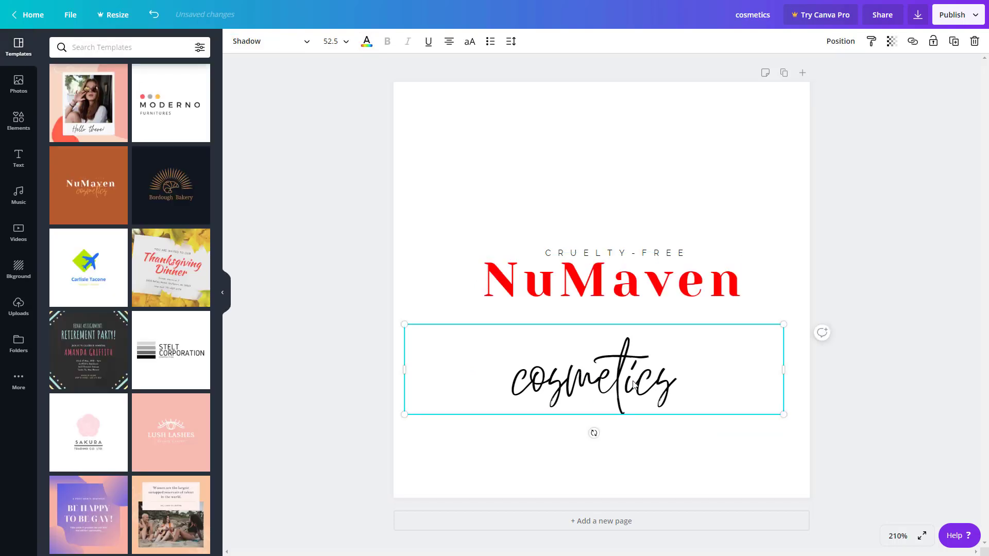
left_click_drag(618, 382, 643, 324)
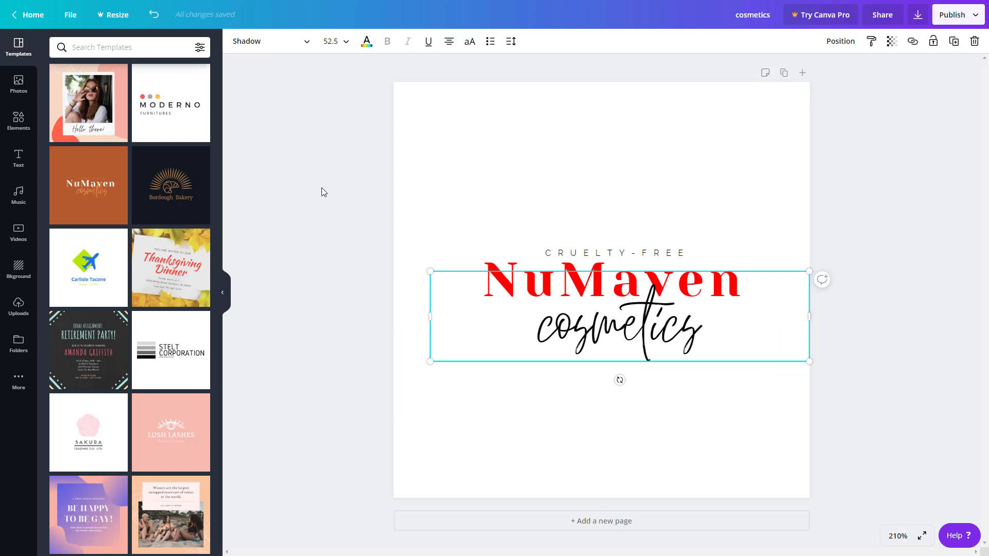
Apply the Carlisle Tacone travel logo template and turn its green diamond TutorTube red.
left_click(89, 265)
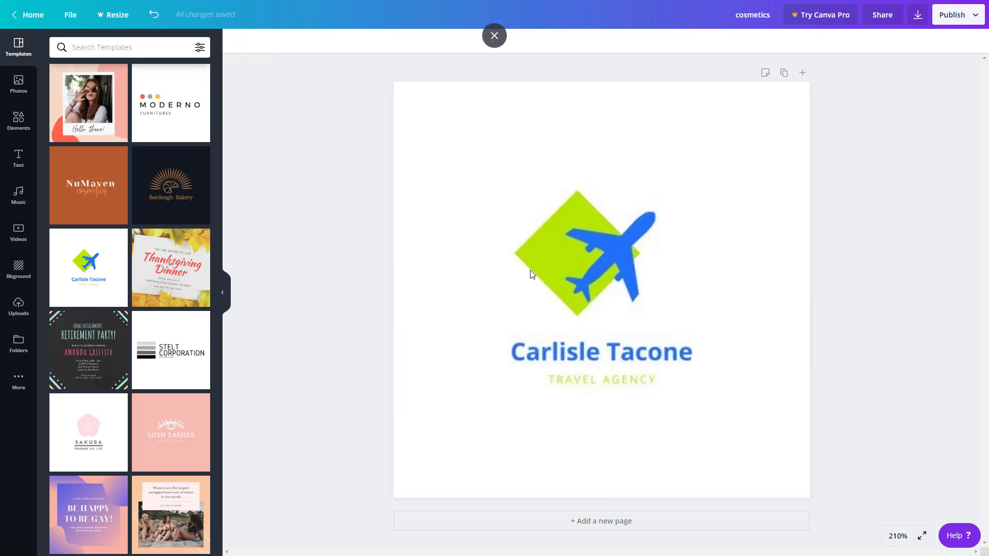
left_click(542, 250)
left_click(542, 259)
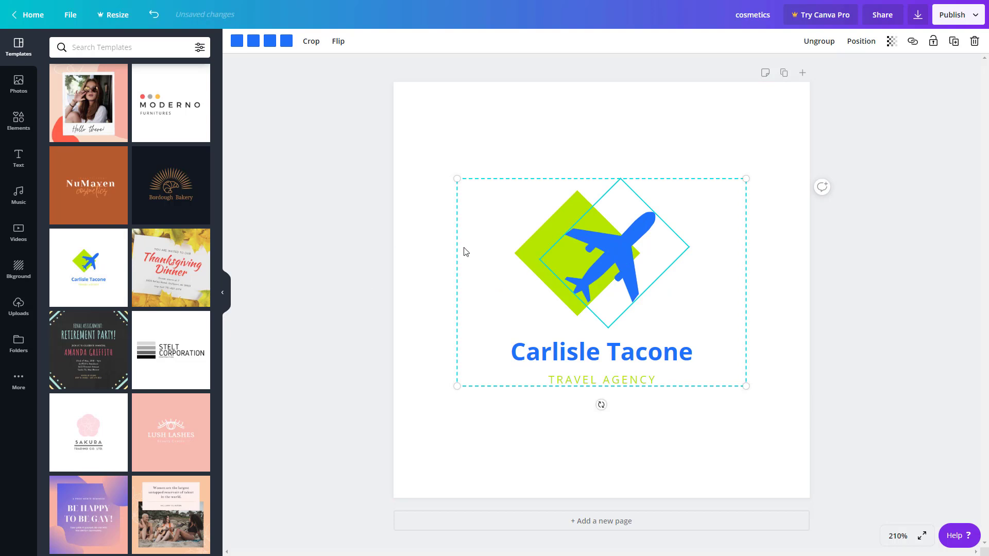
left_click(536, 250)
left_click(536, 251)
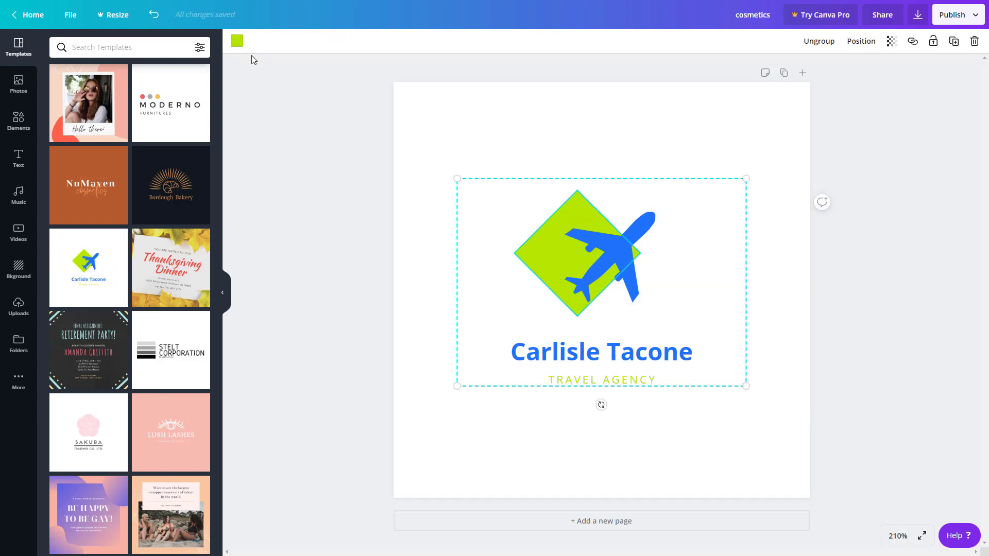
left_click(237, 41)
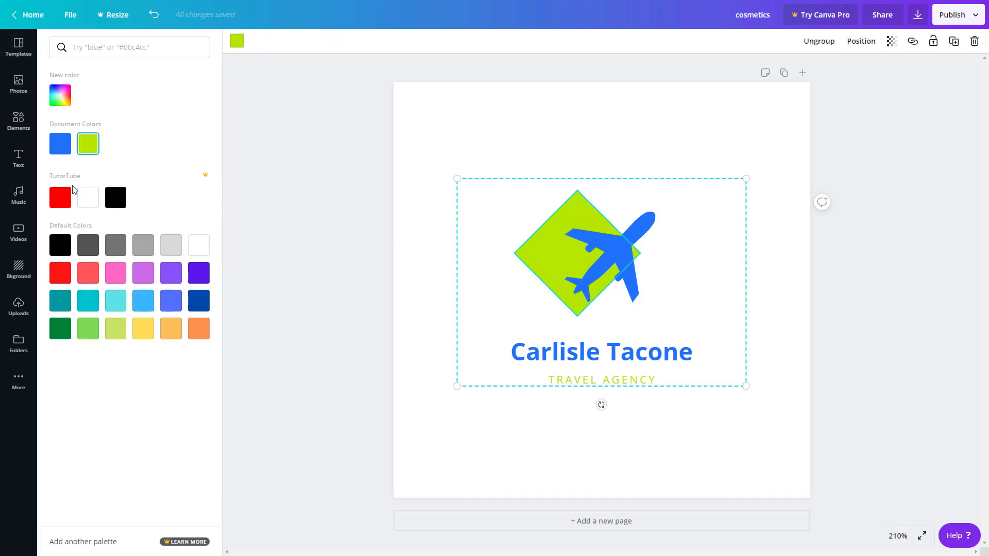
left_click(60, 197)
left_click(758, 254)
Recolour the plane graphic's four colours to black, black, grey and dark grey.
left_click(630, 227)
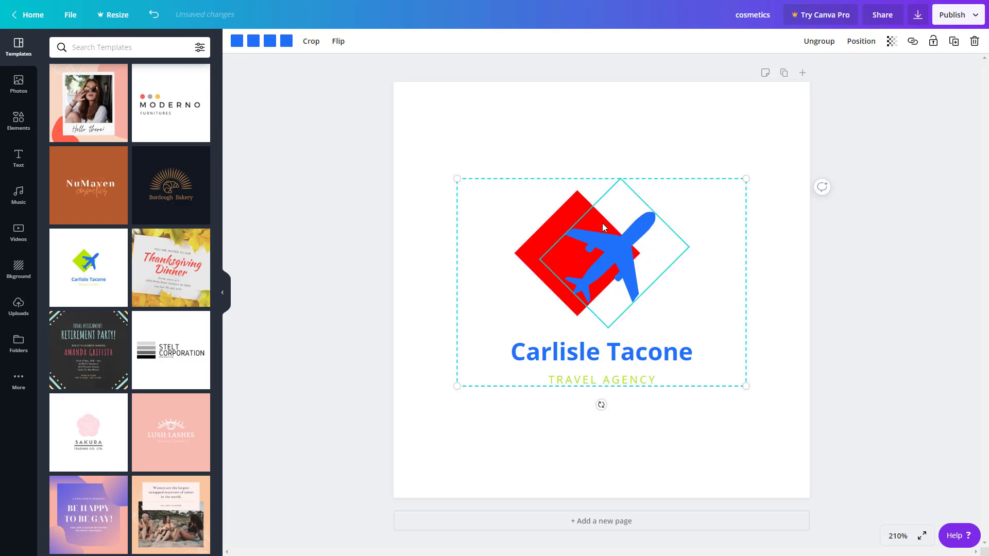
left_click(237, 41)
left_click(117, 199)
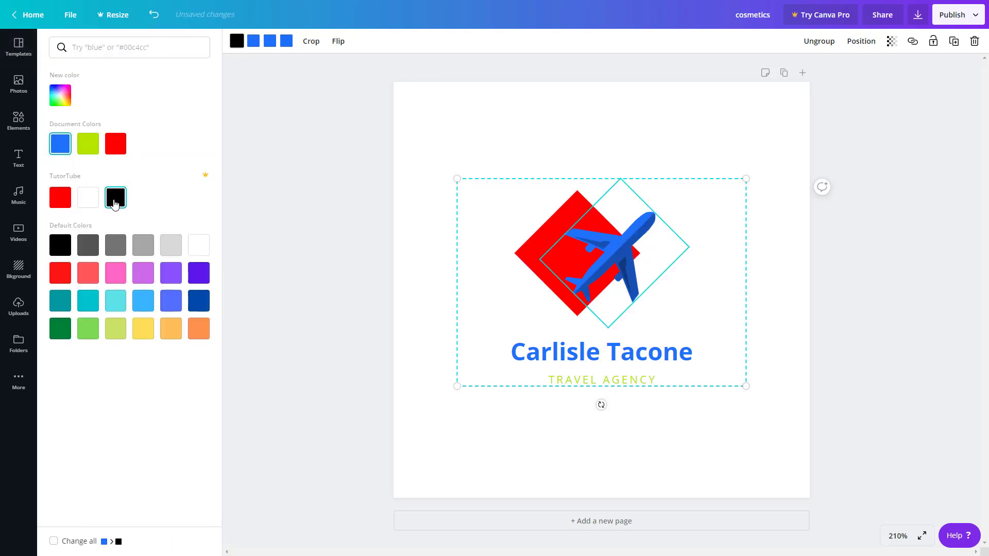
left_click(254, 41)
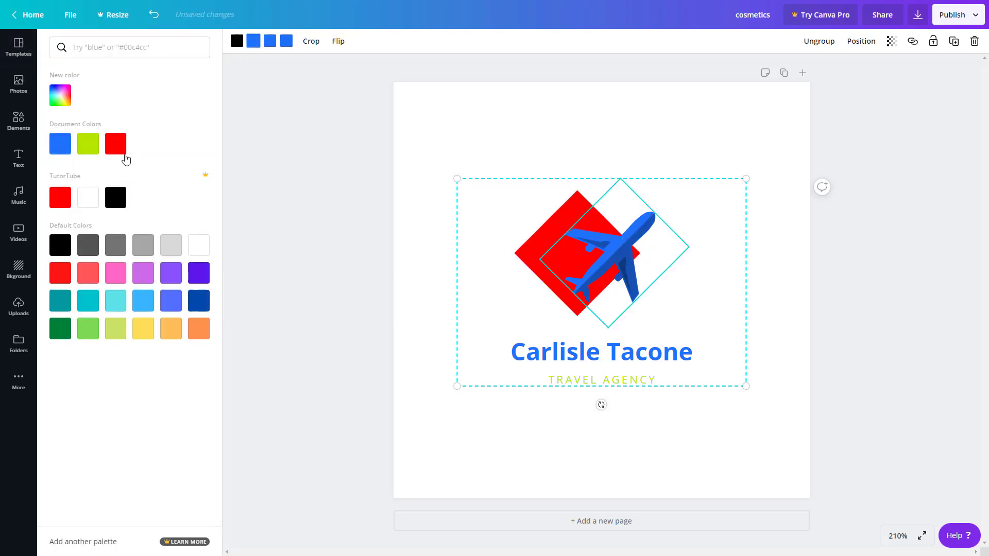
left_click(116, 197)
left_click(269, 42)
left_click(115, 245)
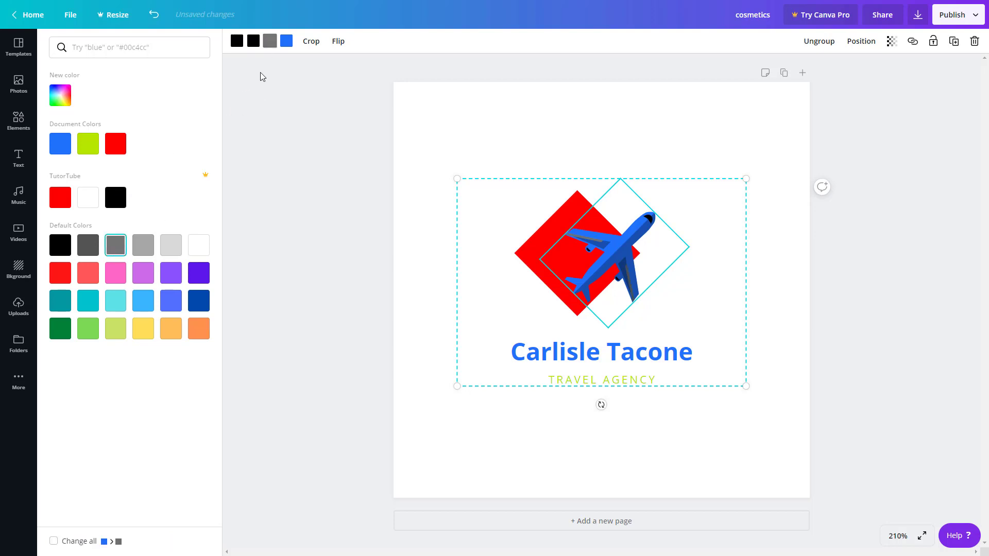
left_click(286, 41)
left_click(88, 249)
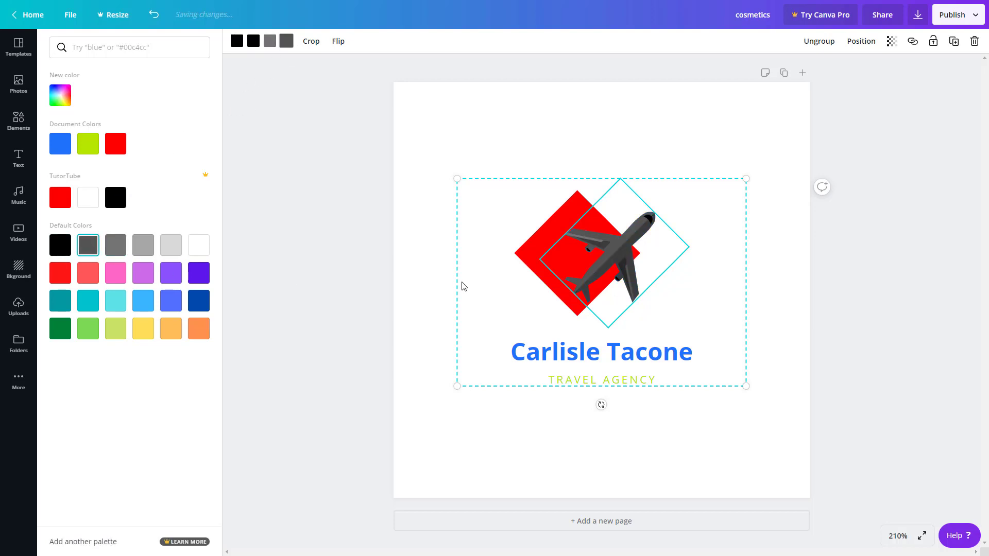
Make the Carlisle Tacone name red and the TRAVEL AGENCY tagline black.
left_click(571, 347)
left_click(366, 43)
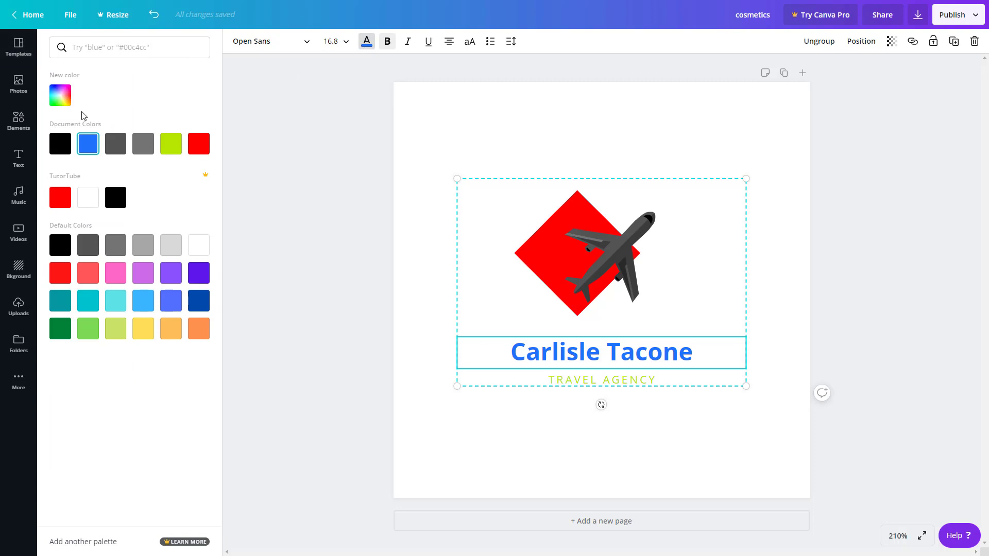
left_click(61, 197)
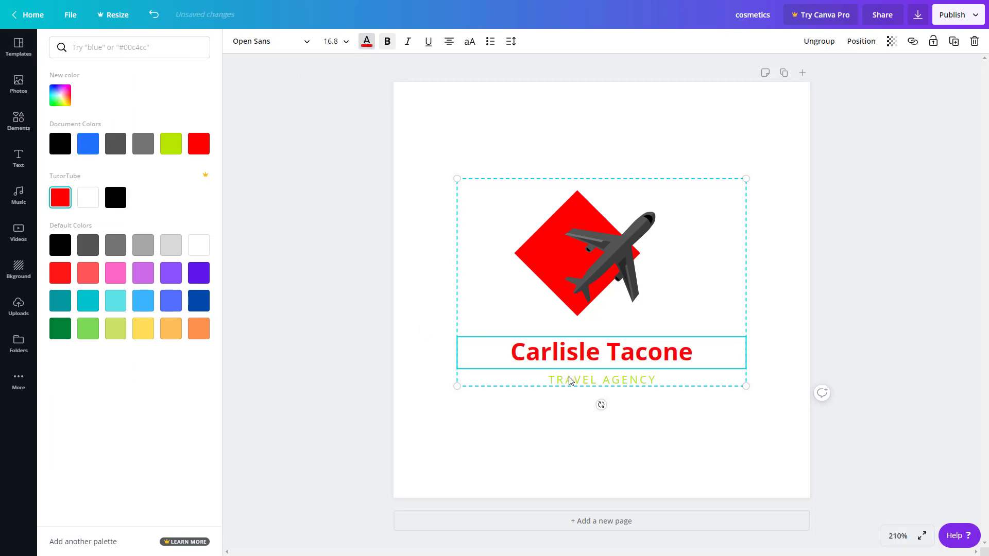
left_click(571, 381)
left_click(115, 197)
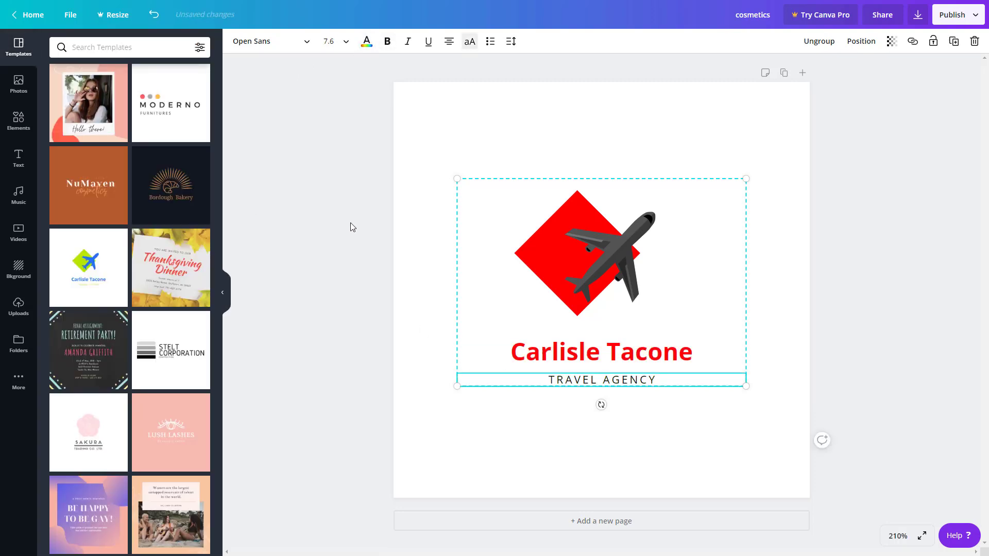
left_click(350, 223)
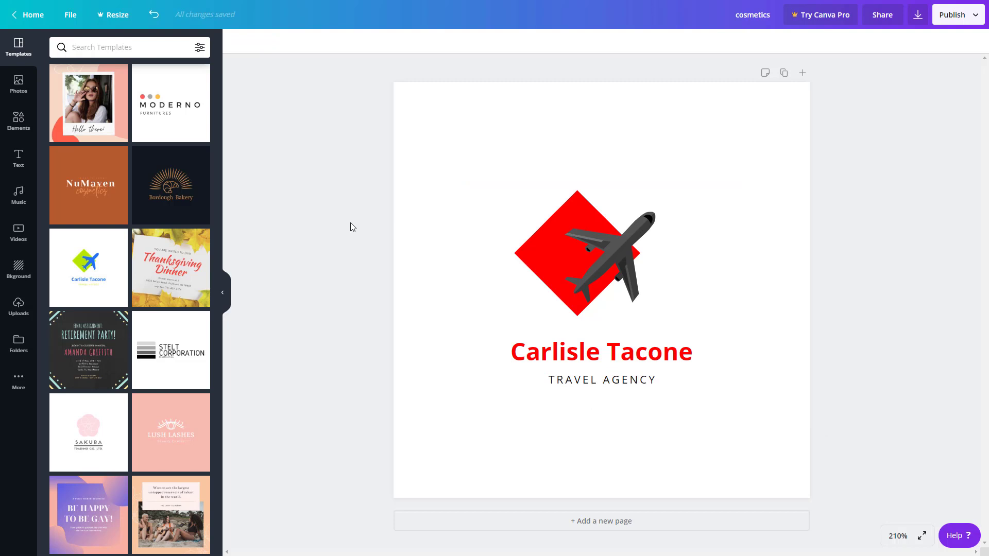